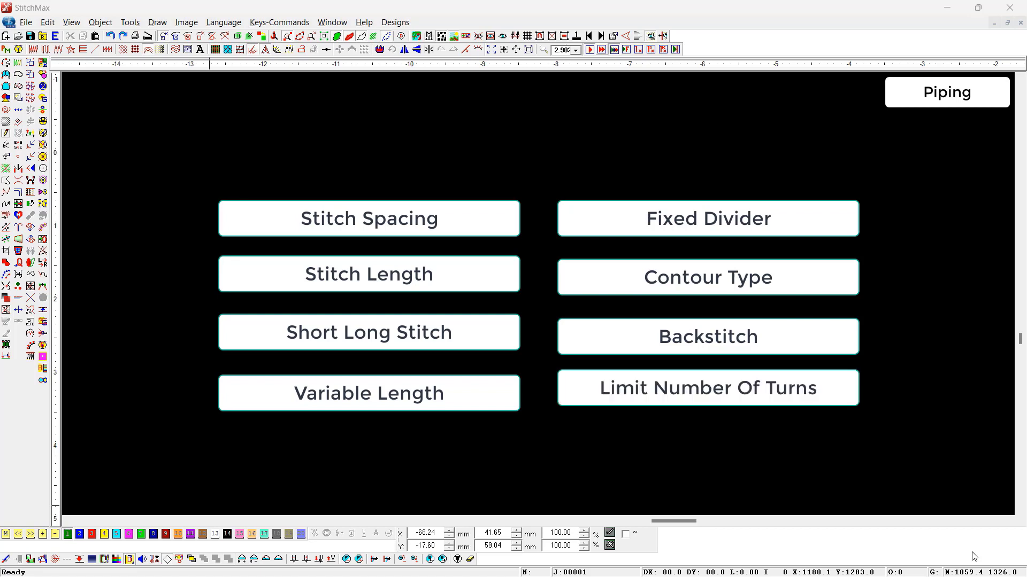
# Step: Draw a leaf-shaped piping fill object between two curved boundaries, about 12 mm wide and 21 mm high
pyautogui.click(495, 313)
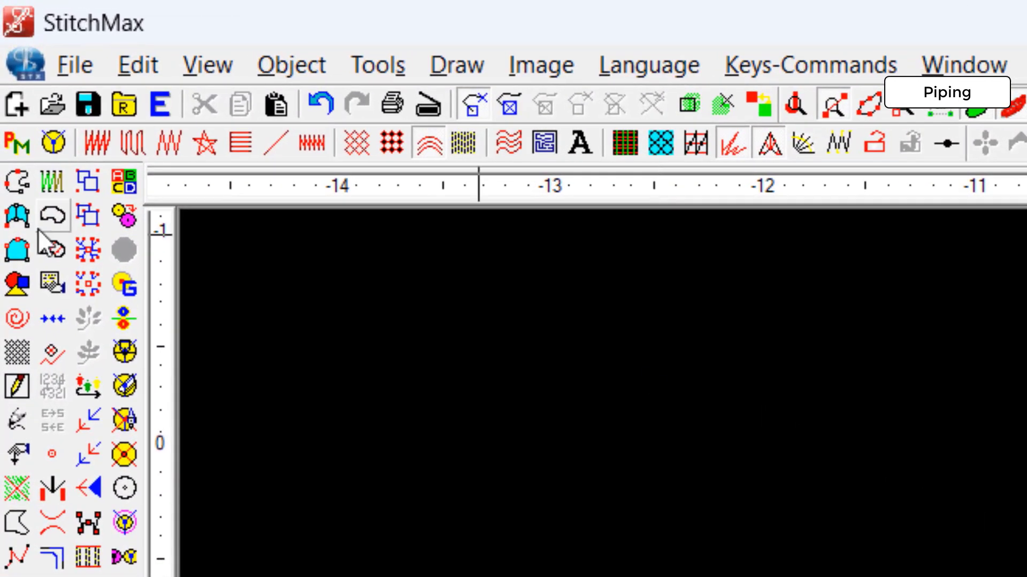
pyautogui.click(26, 247)
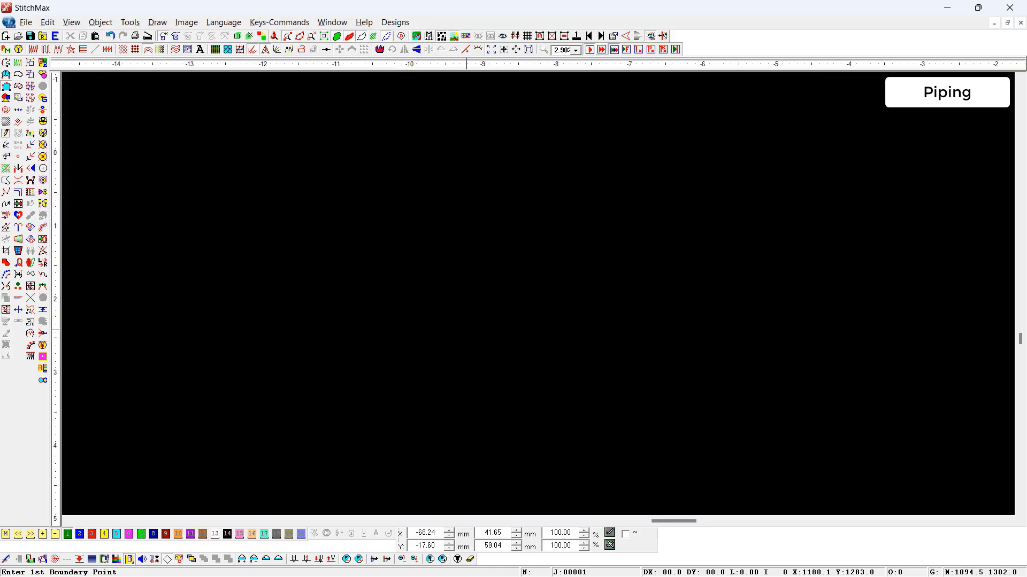
pyautogui.click(577, 392)
pyautogui.click(537, 332)
pyautogui.click(552, 236)
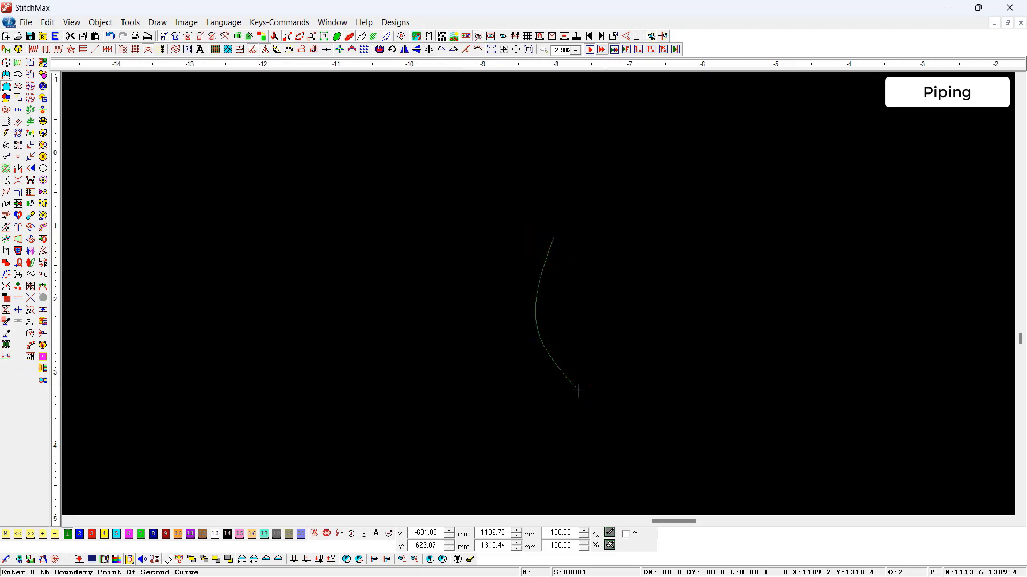
pyautogui.click(605, 390)
pyautogui.click(620, 323)
pyautogui.click(578, 234)
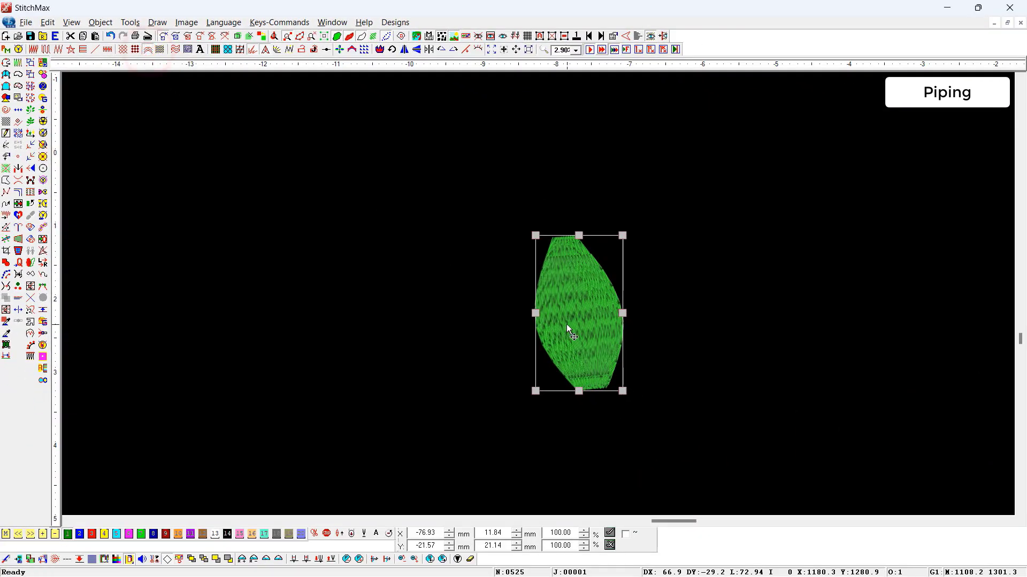
# Step: Set the leaf's piping fill stitch spacing to 1 mm
pyautogui.moveTo(493, 194); pyautogui.dragTo(697, 491)
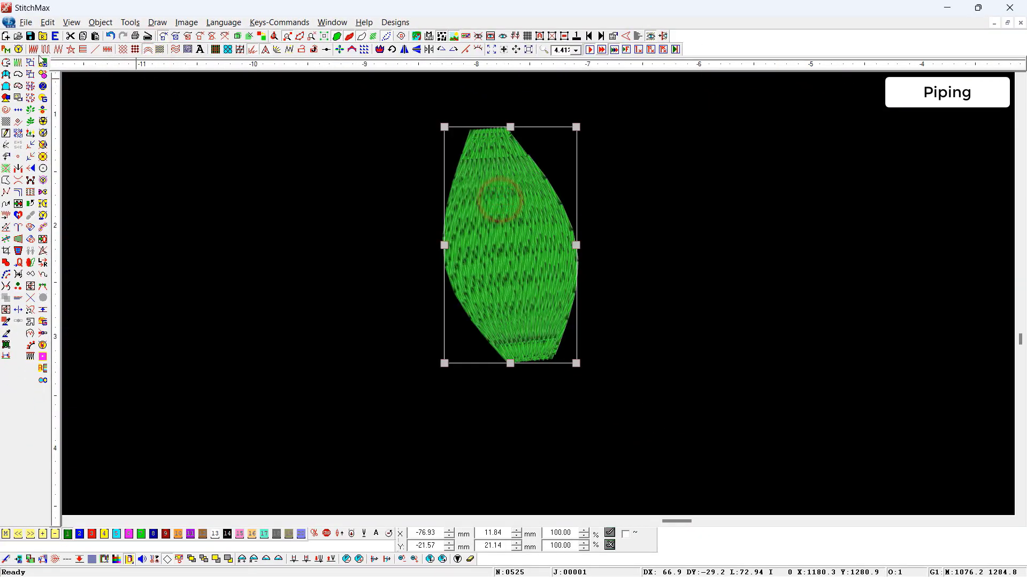
pyautogui.moveTo(406, 107); pyautogui.dragTo(582, 356)
pyautogui.doubleClick(582, 356)
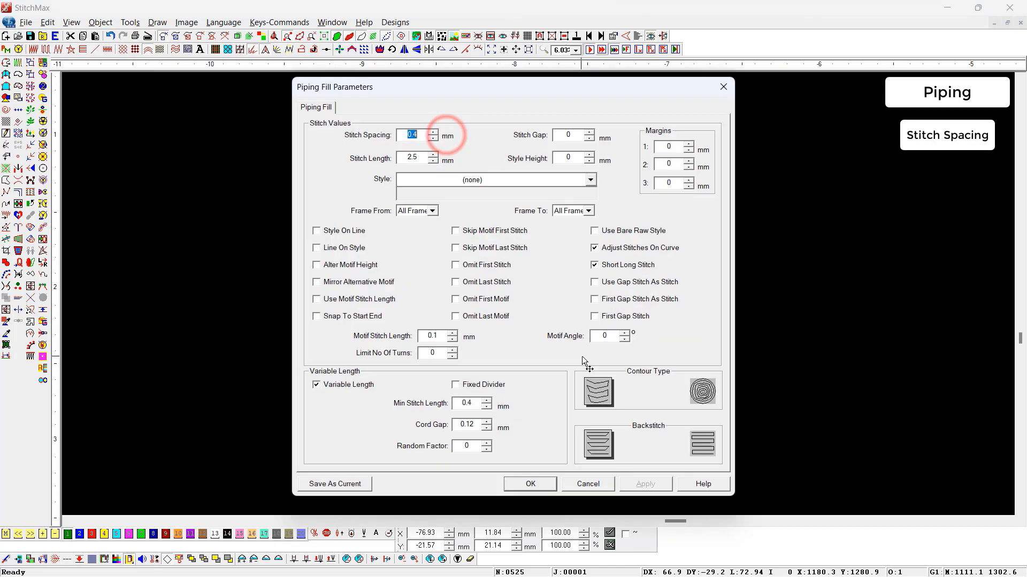
pyautogui.moveTo(467, 95); pyautogui.dragTo(647, 107)
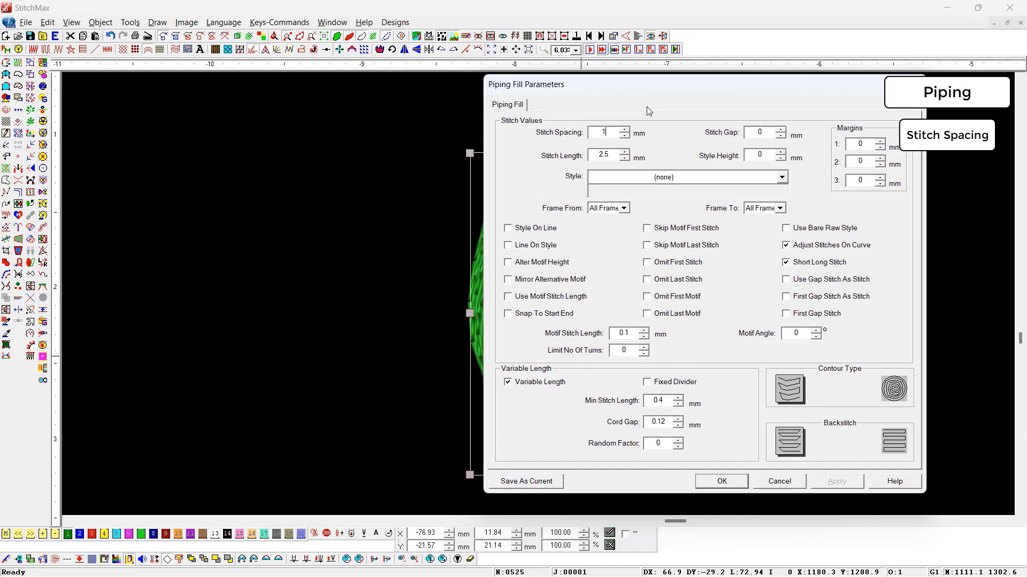
pyautogui.press('Return')
# Step: Set the leaf's piping fill stitch length to 4 mm and inspect the resulting stitch points at the tip
pyautogui.scroll(2, 429, 219)
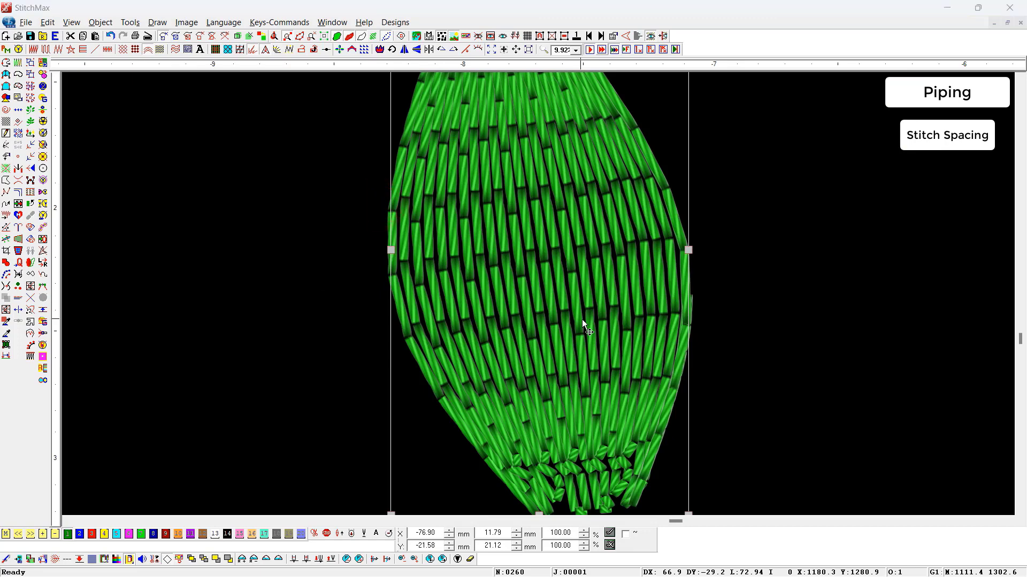
pyautogui.doubleClick(582, 319)
pyautogui.press('Tab')
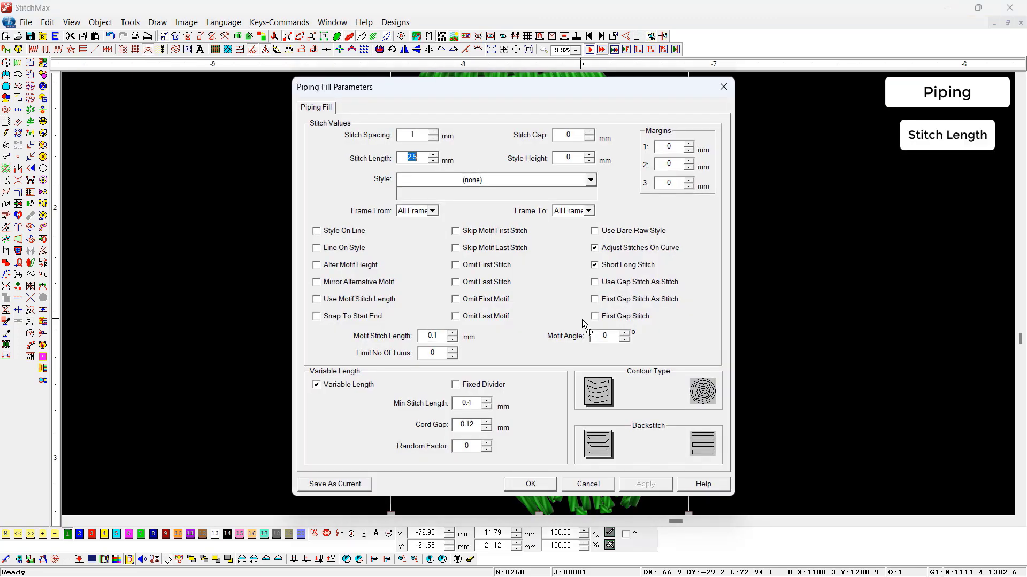
pyautogui.moveTo(471, 91); pyautogui.dragTo(778, 91)
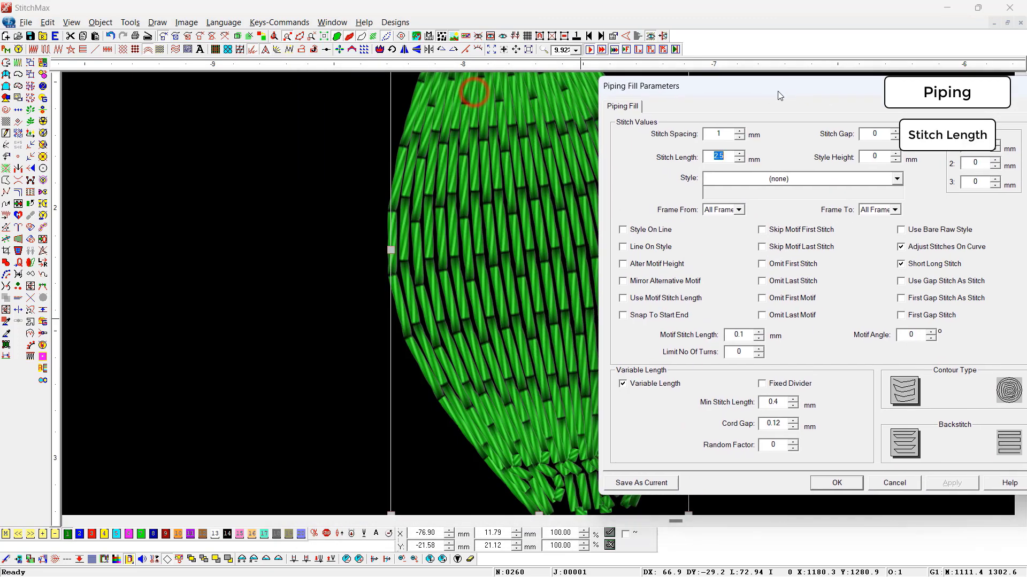
pyautogui.write('5')
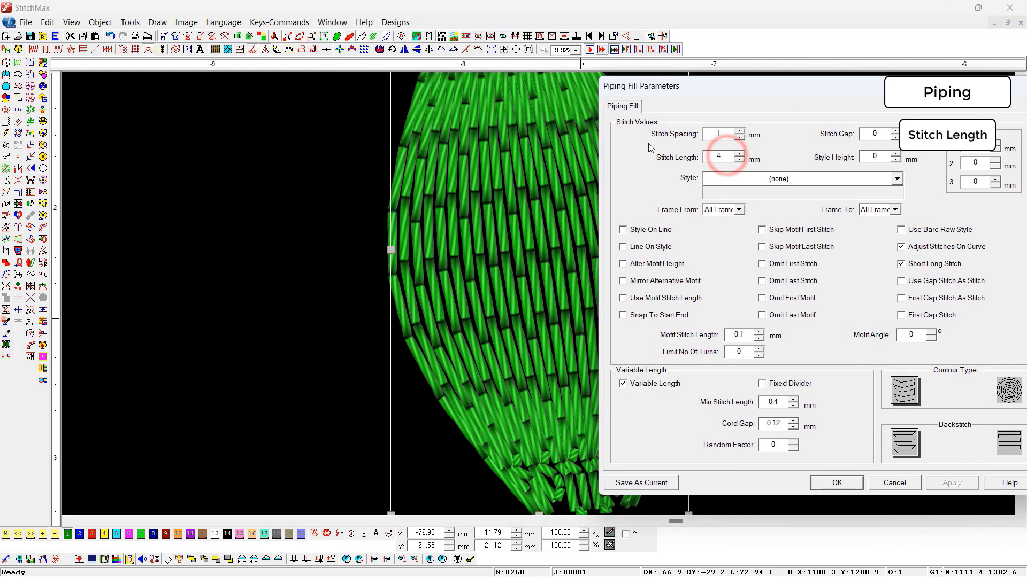
pyautogui.press('Return')
pyautogui.moveTo(523, 269); pyautogui.dragTo(478, 271)
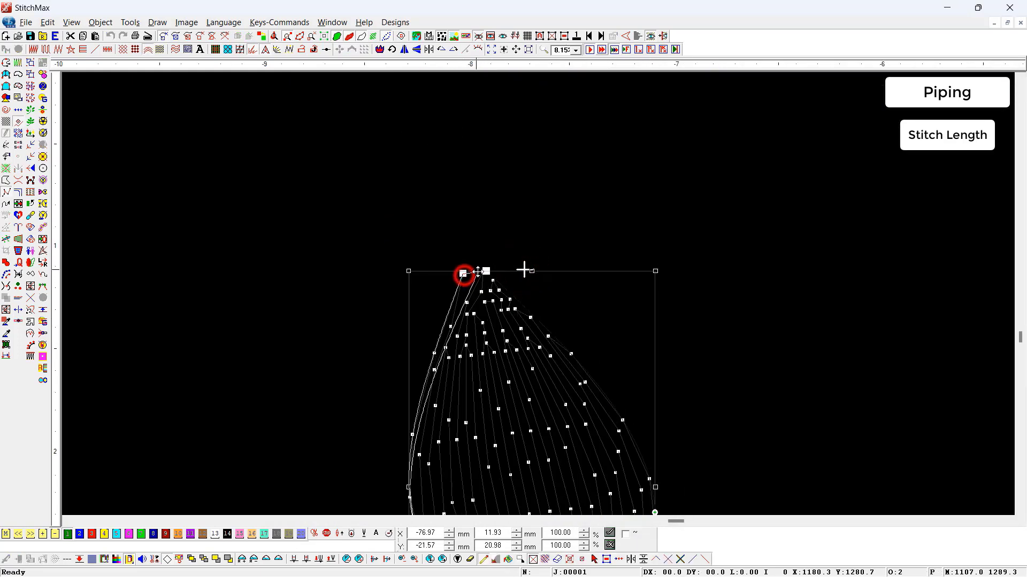
pyautogui.scroll(-2, 680, 360)
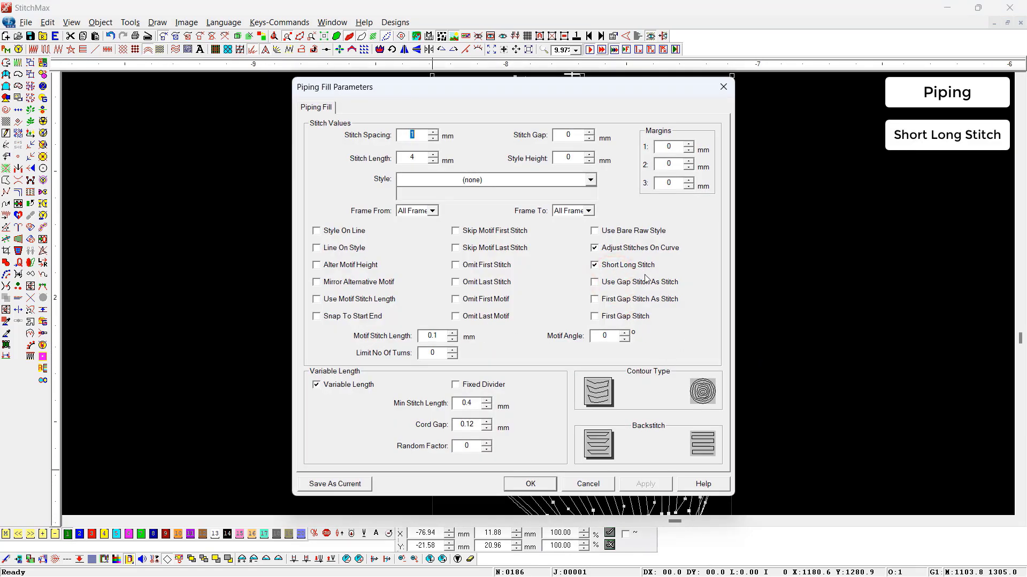
# Step: Turn off Short Long Stitch in the leaf's piping fill parameters and inspect the stitches at the narrow ends
pyautogui.moveTo(406, 87); pyautogui.dragTo(117, 57)
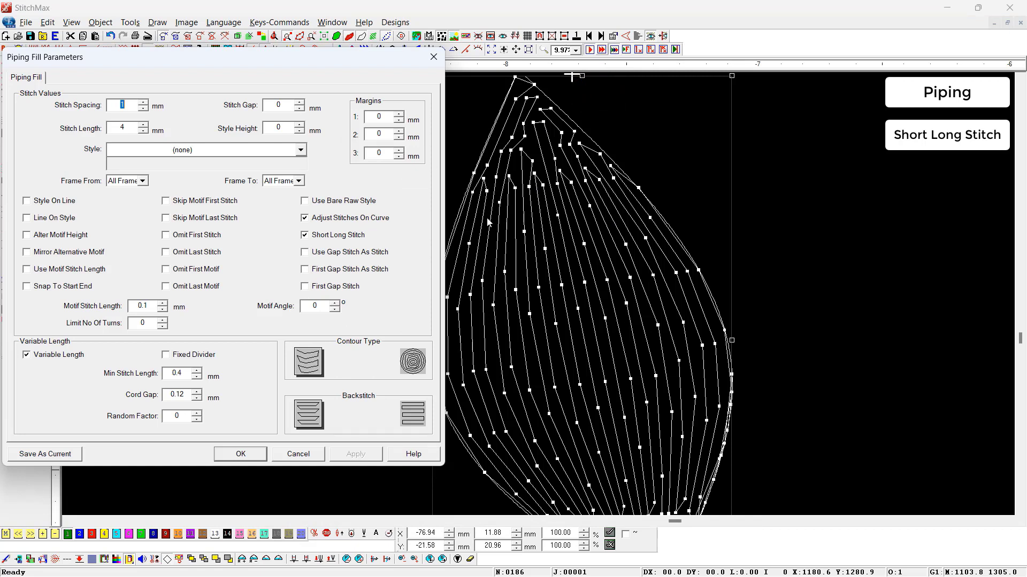
pyautogui.press('Return')
pyautogui.scroll(5, 540, 196)
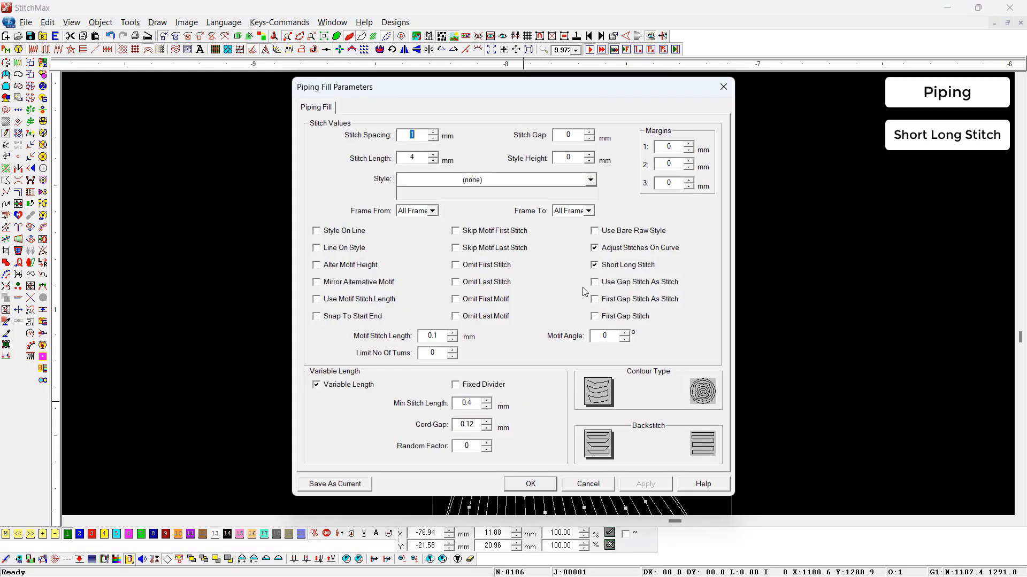
pyautogui.doubleClick(569, 268)
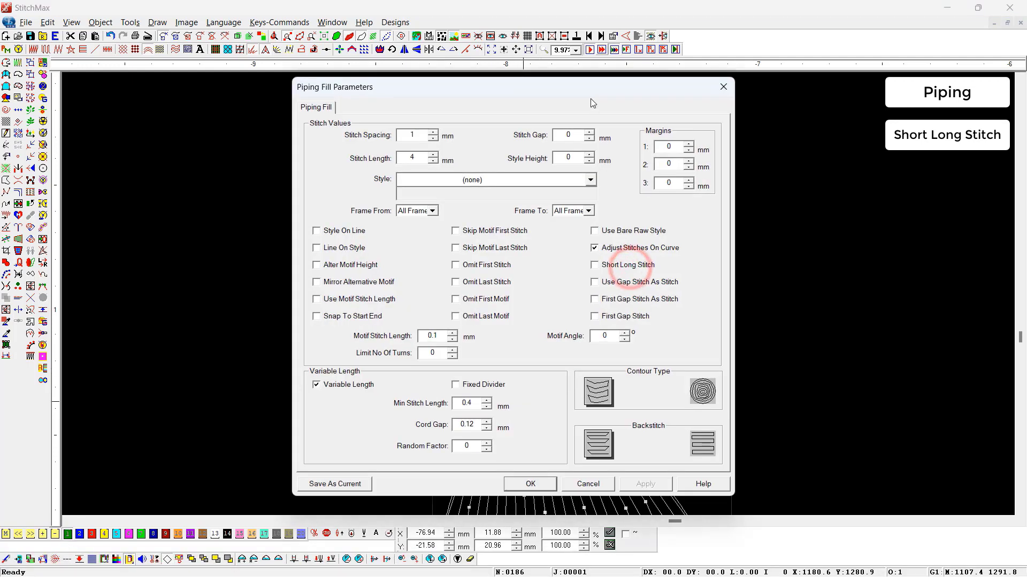
pyautogui.press('Return')
pyautogui.scroll(-3, 556, 369)
pyautogui.scroll(2, 553, 373)
pyautogui.scroll(-1, 550, 374)
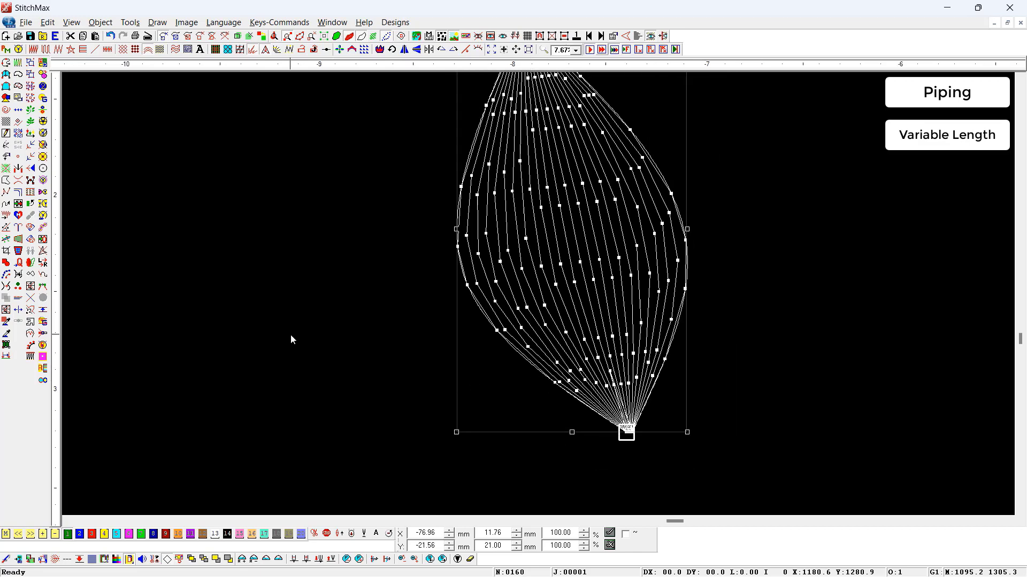
# Step: Turn off Variable Length in the leaf's piping fill parameters
pyautogui.press('Return')
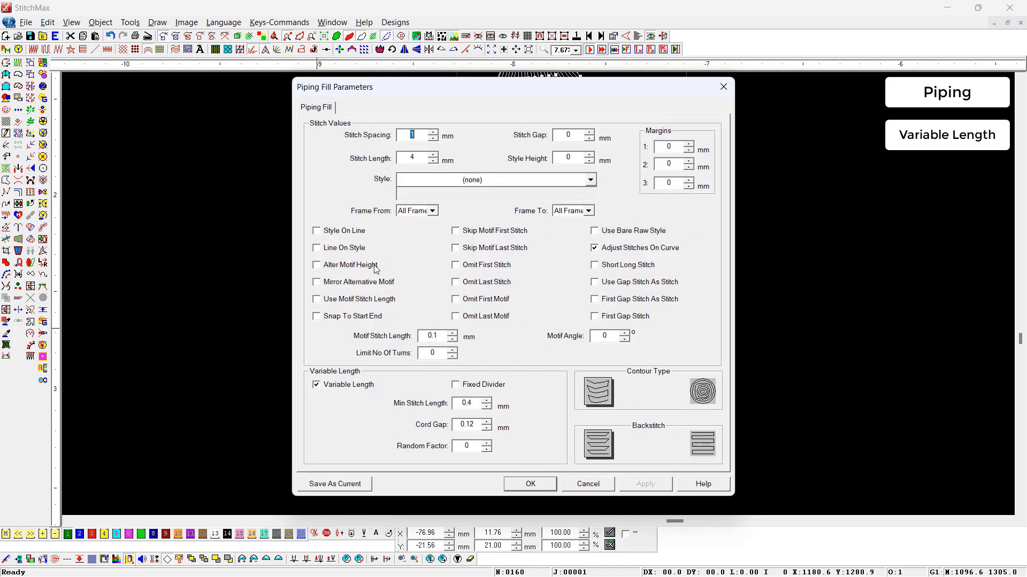
pyautogui.moveTo(480, 91); pyautogui.dragTo(799, 98)
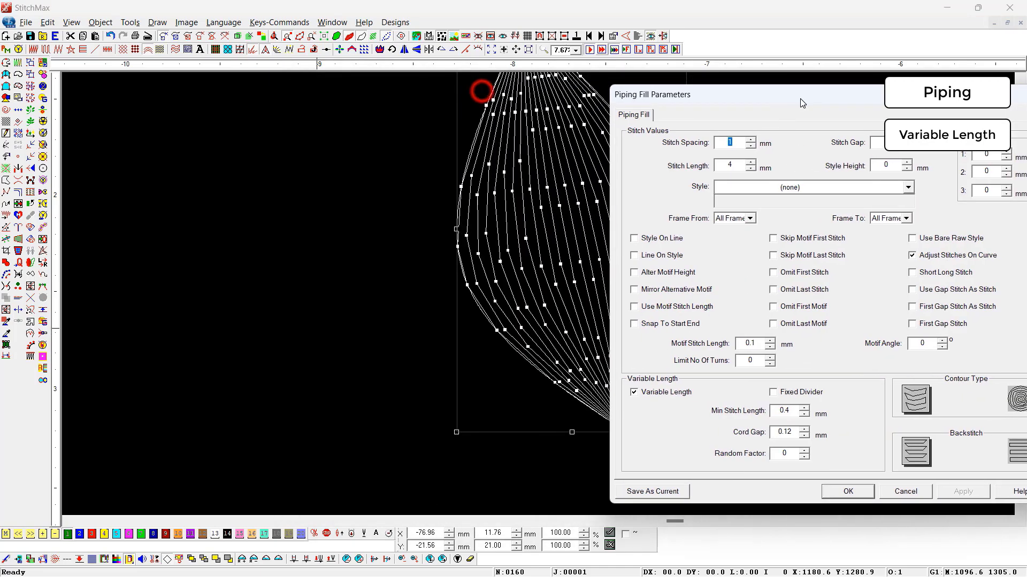
pyautogui.click(668, 396)
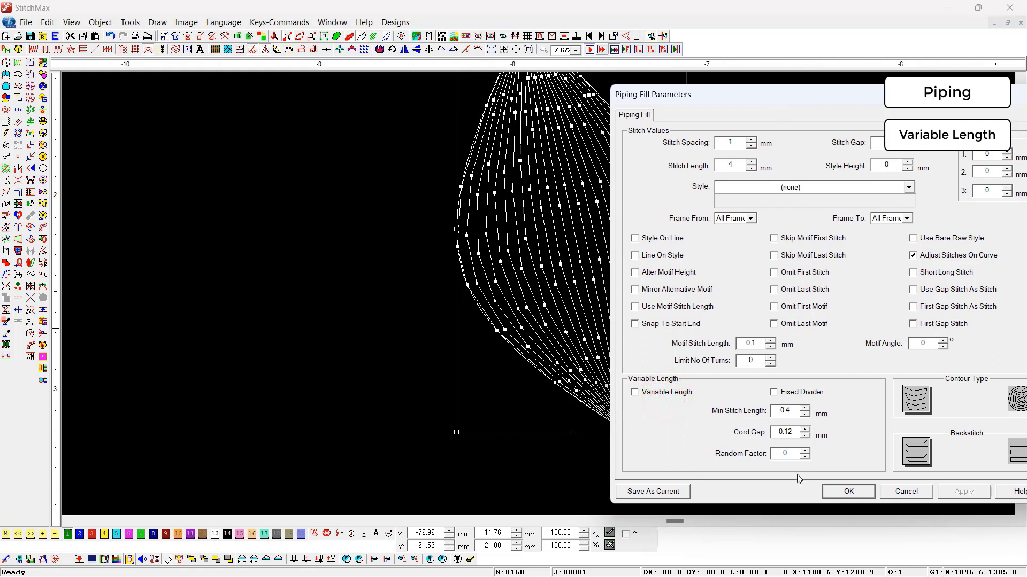
pyautogui.click(848, 491)
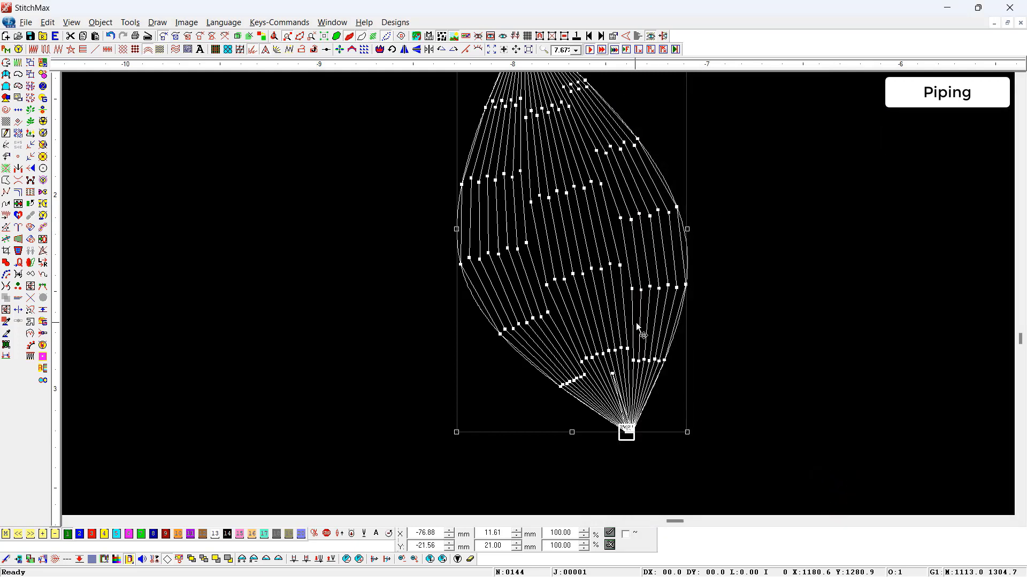
# Step: Enable Fixed Divider for the leaf's piping fill and inspect how the stitches divide
pyautogui.scroll(-1, 637, 323)
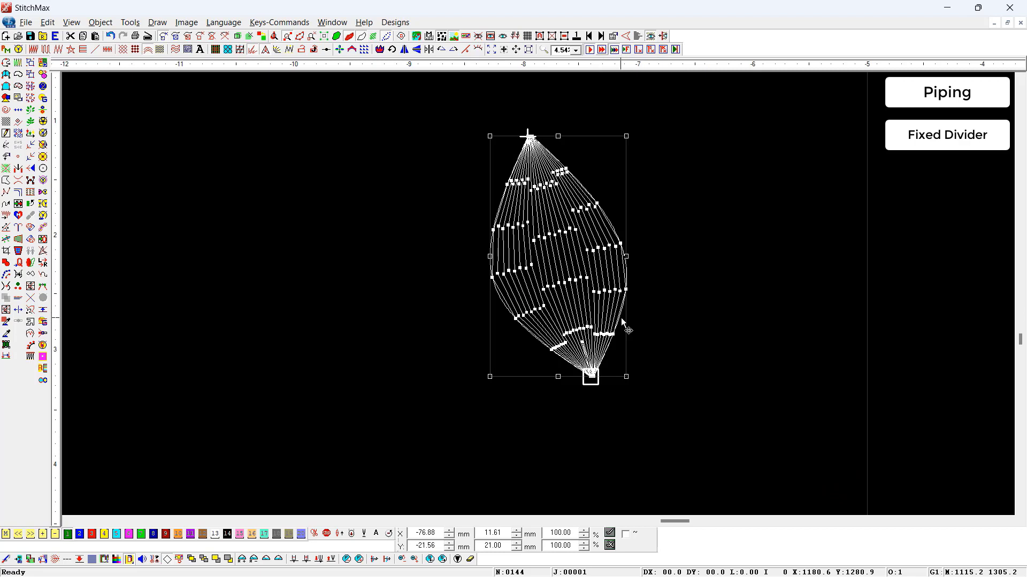
pyautogui.doubleClick(565, 340)
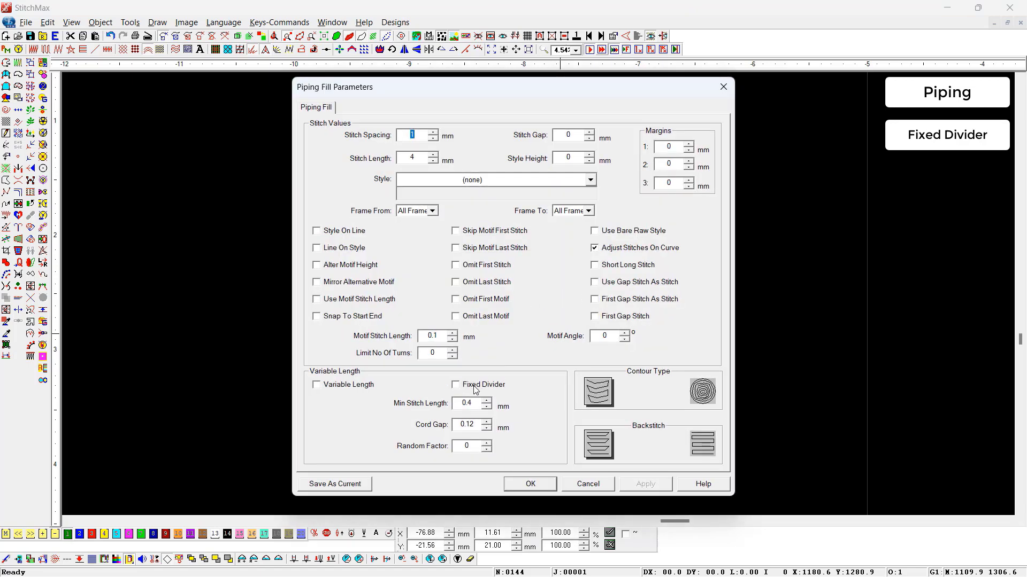
pyautogui.moveTo(594, 87); pyautogui.dragTo(283, 107)
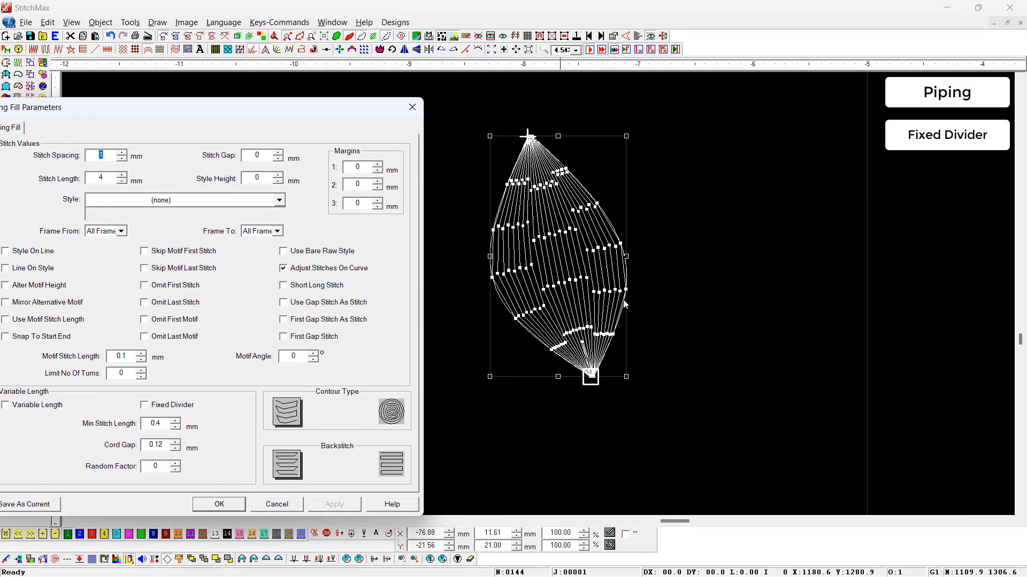
pyautogui.click(177, 406)
pyautogui.press('Return')
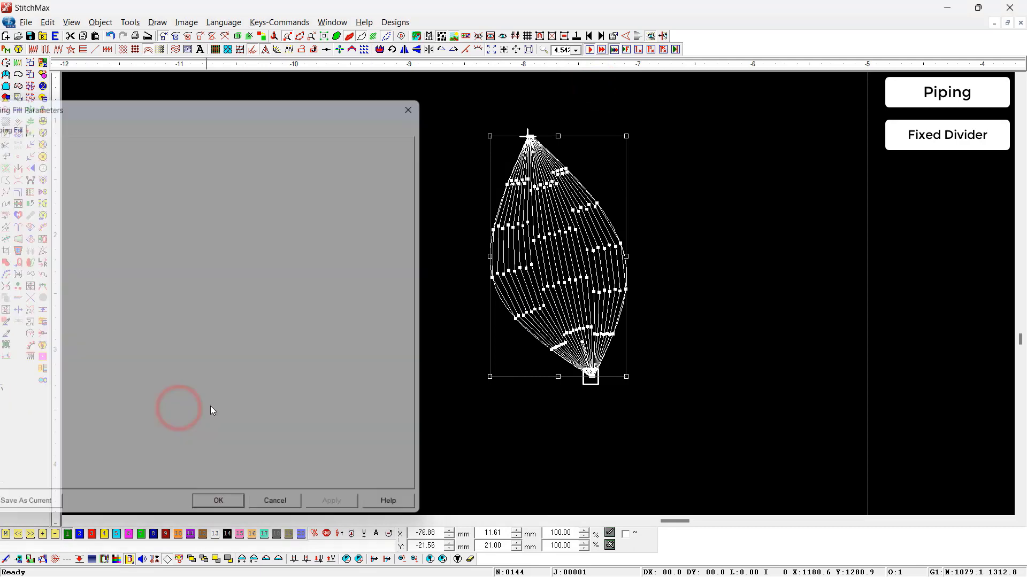
pyautogui.click(509, 192)
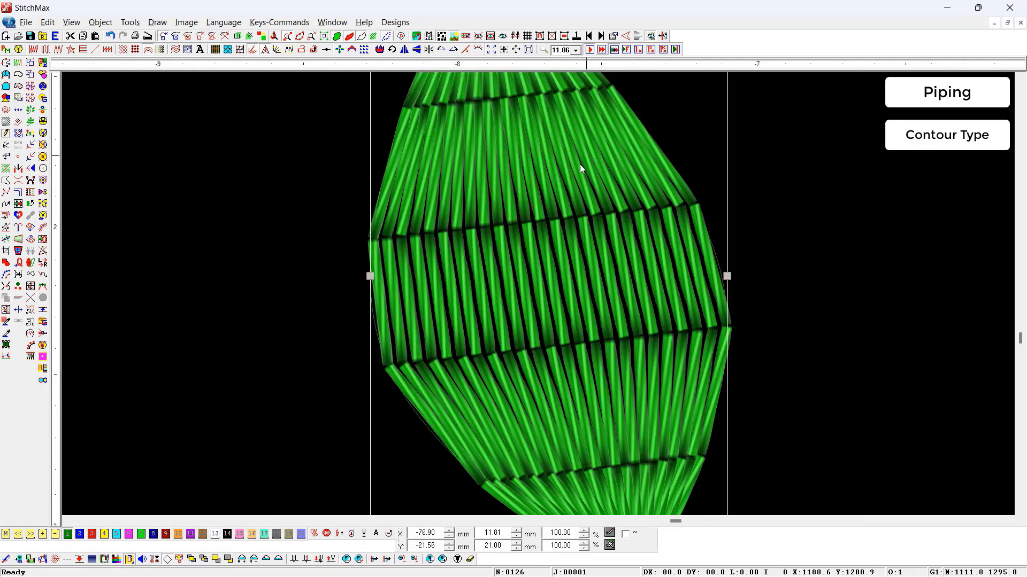
# Step: Turn Fixed Divider off and Variable Length back on for the leaf's piping fill
pyautogui.scroll(-2, 569, 172)
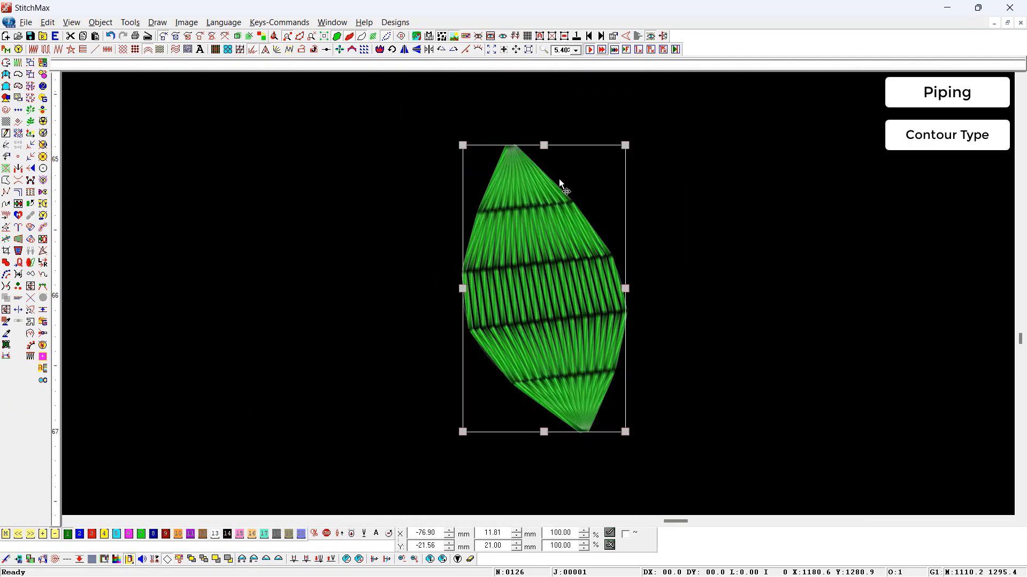
pyautogui.doubleClick(526, 153)
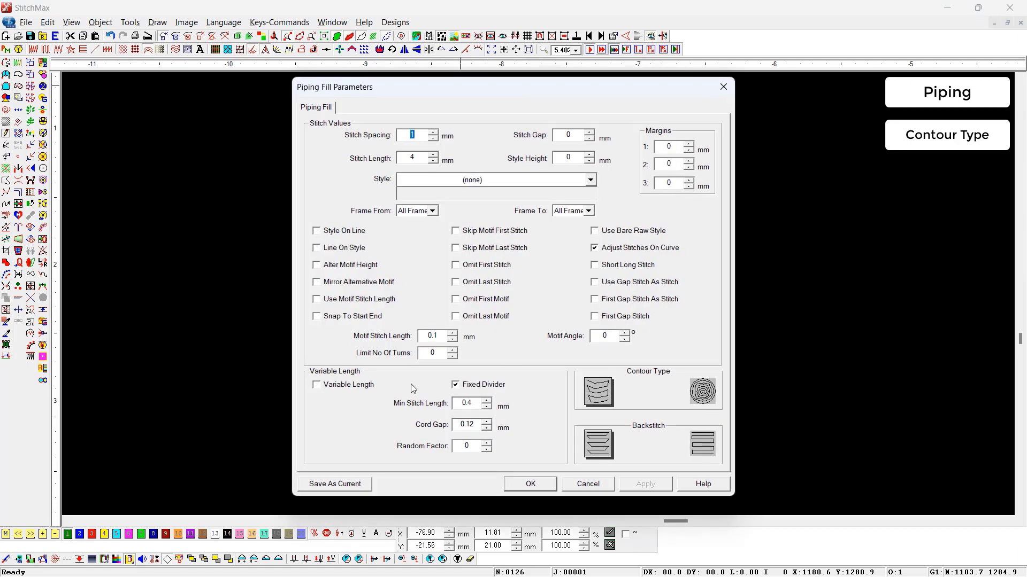
pyautogui.click(458, 386)
pyautogui.click(372, 386)
pyautogui.press('Return')
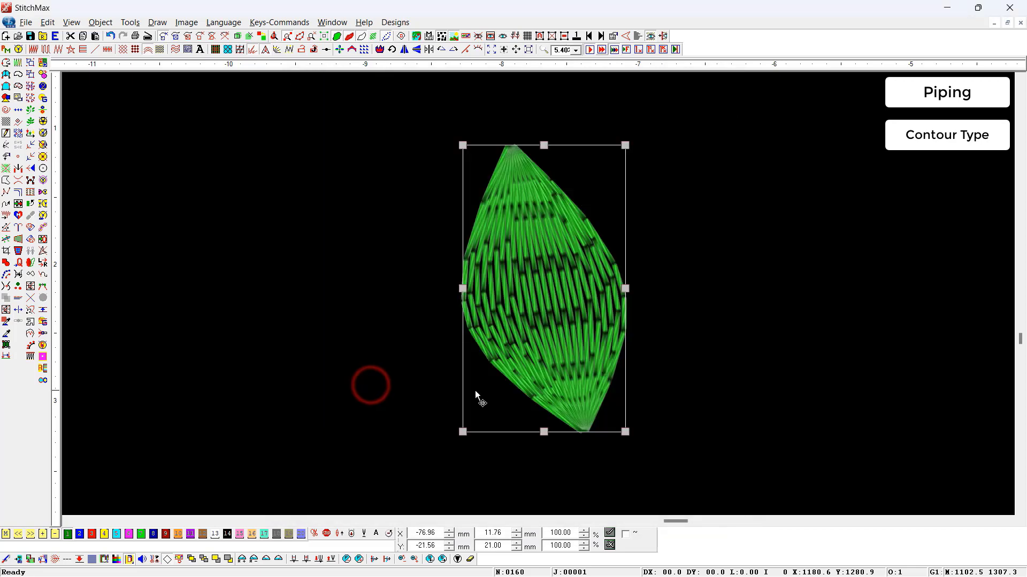
# Step: Change the leaf's piping fill contour type to the concentric pattern, then deselect the leaf and view the whole shape
pyautogui.scroll(1, 620, 344)
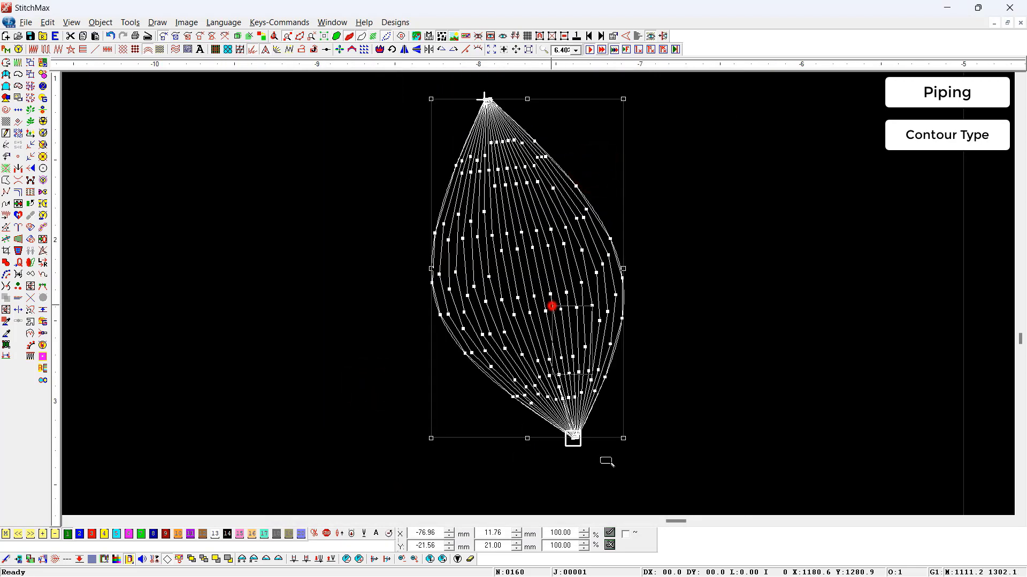
pyautogui.scroll(5, 604, 454)
pyautogui.doubleClick(587, 357)
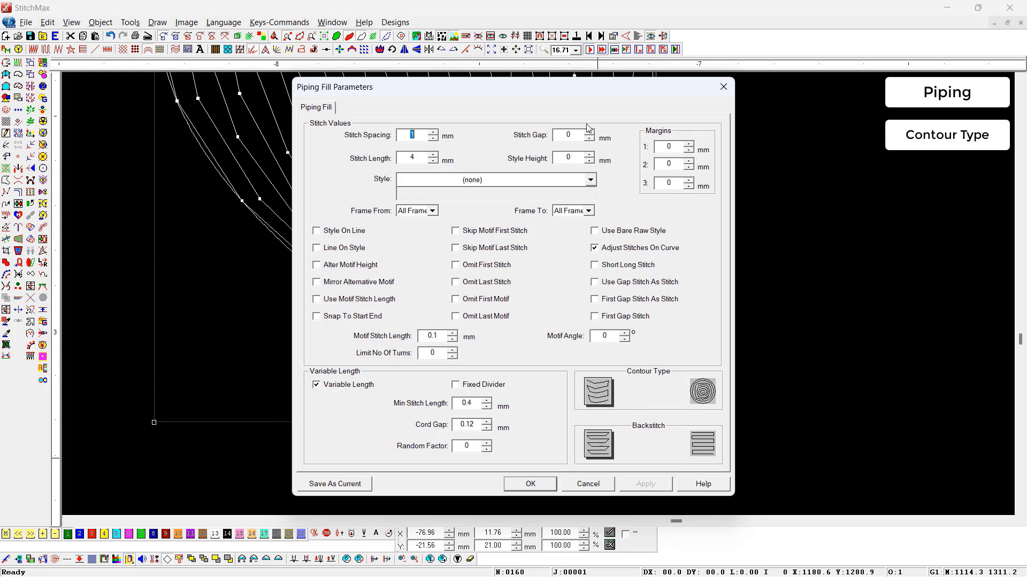
pyautogui.moveTo(590, 94); pyautogui.dragTo(857, 124)
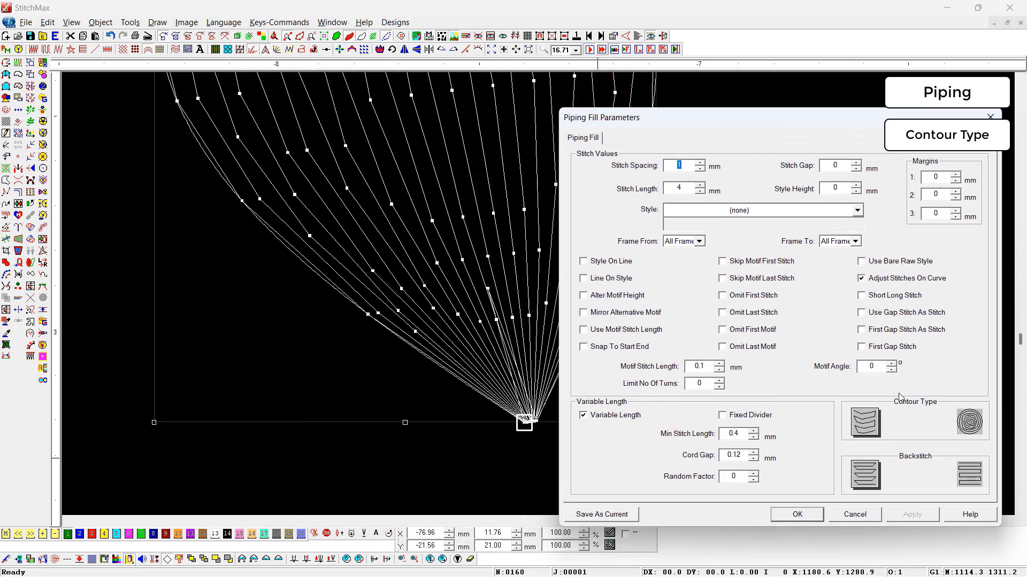
pyautogui.click(969, 424)
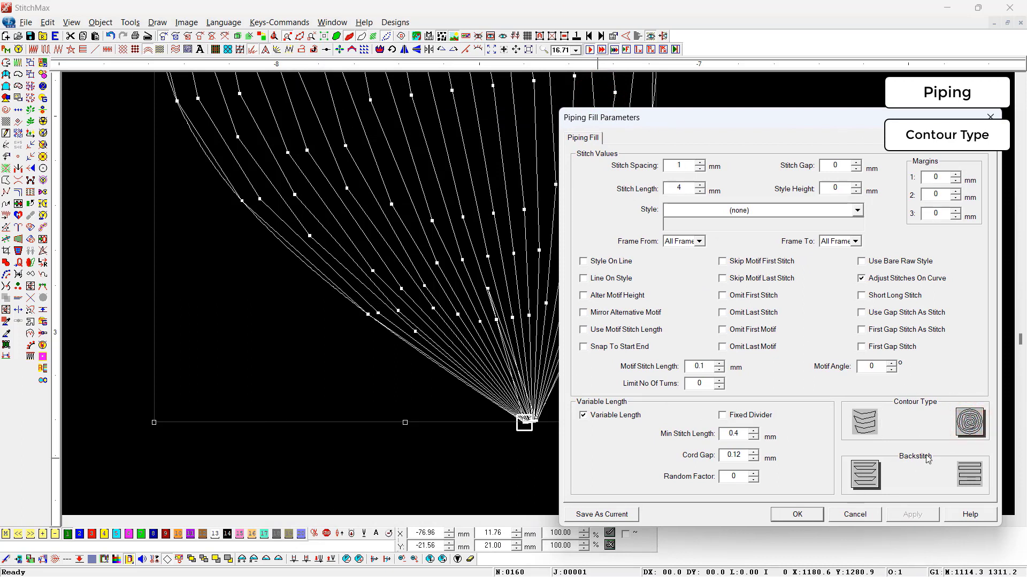
pyautogui.click(790, 516)
pyautogui.click(755, 317)
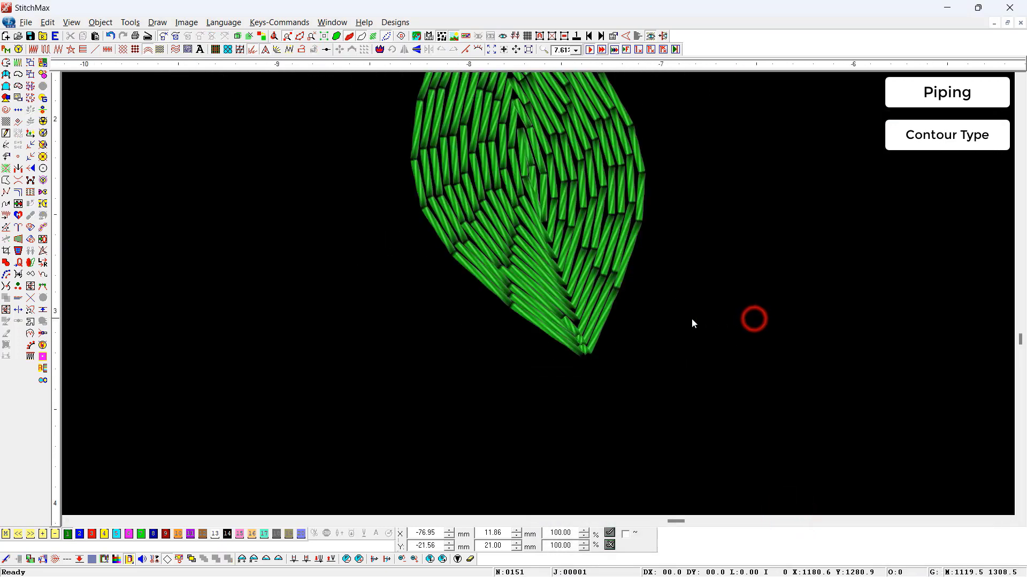
pyautogui.scroll(2, 642, 318)
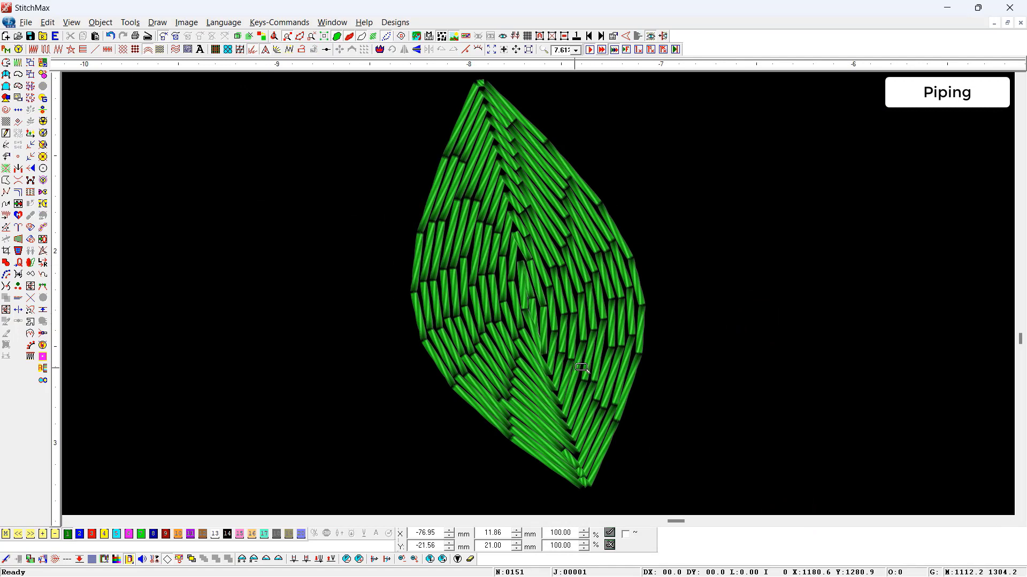
# Step: Change the leaf's piping fill contour type from the concentric pattern to the stacked side-to-side line pattern
pyautogui.scroll(-1, 571, 311)
pyautogui.click(569, 312)
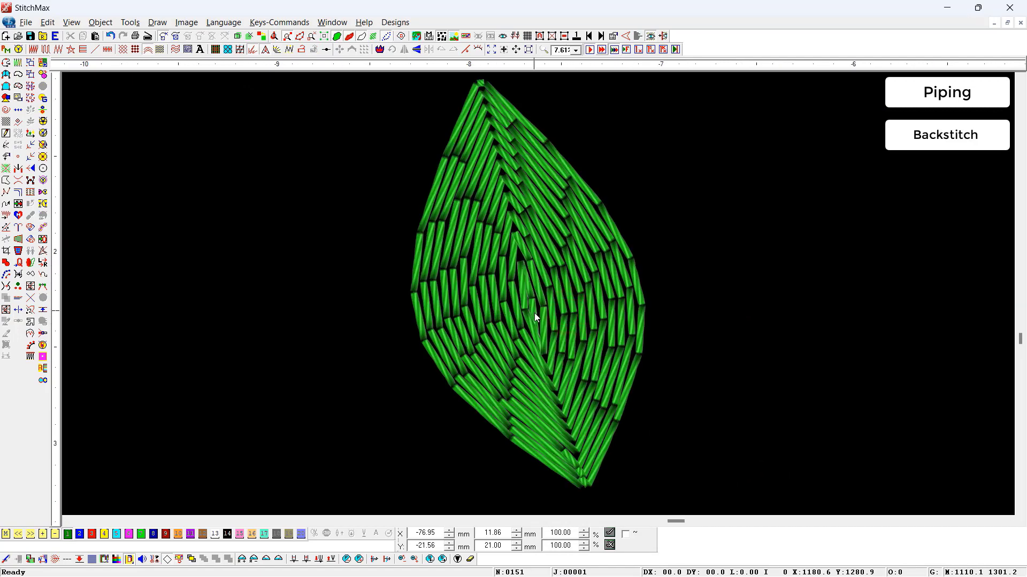
pyautogui.click(555, 304)
pyautogui.doubleClick(556, 304)
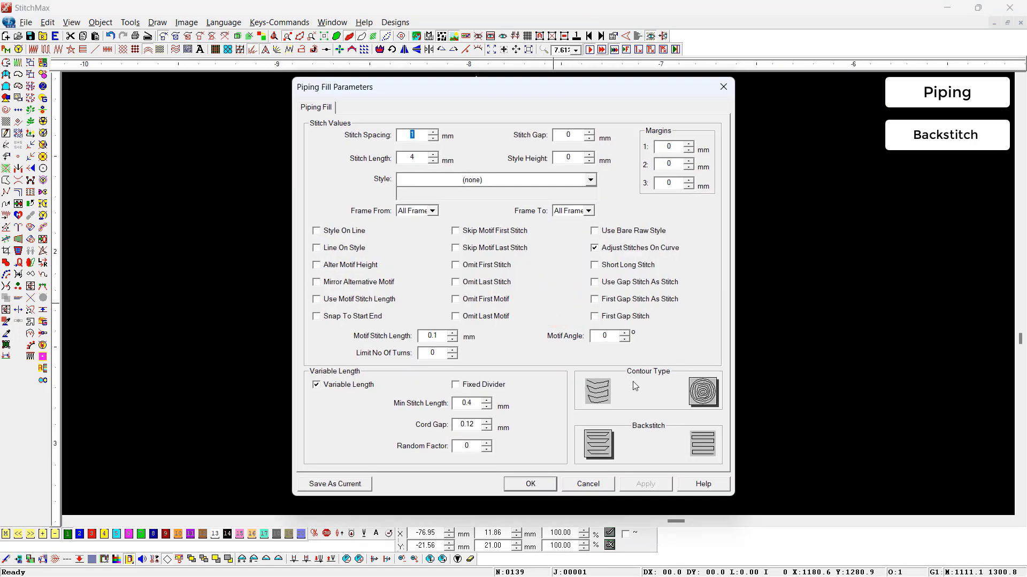
pyautogui.click(605, 383)
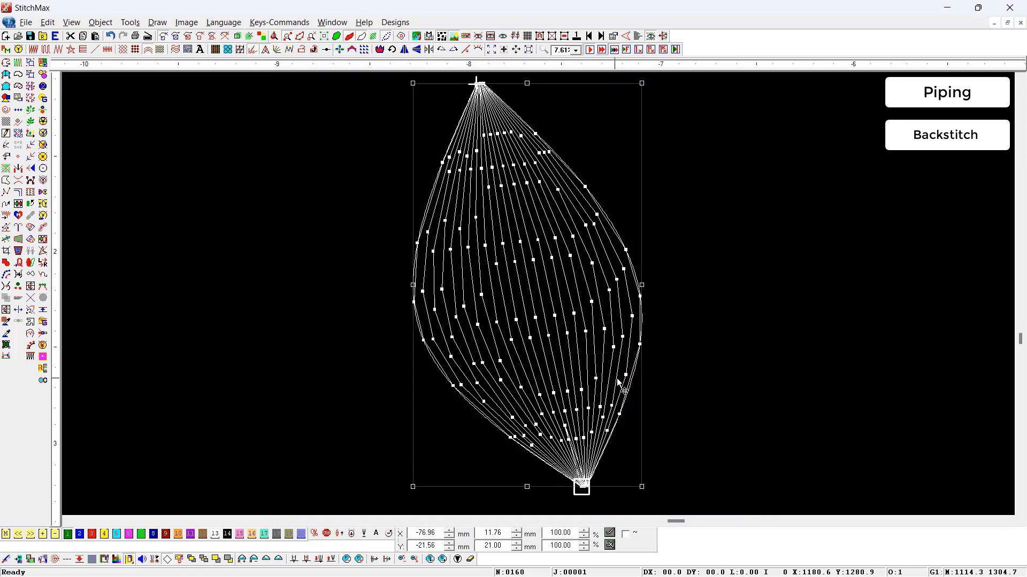
pyautogui.doubleClick(617, 377)
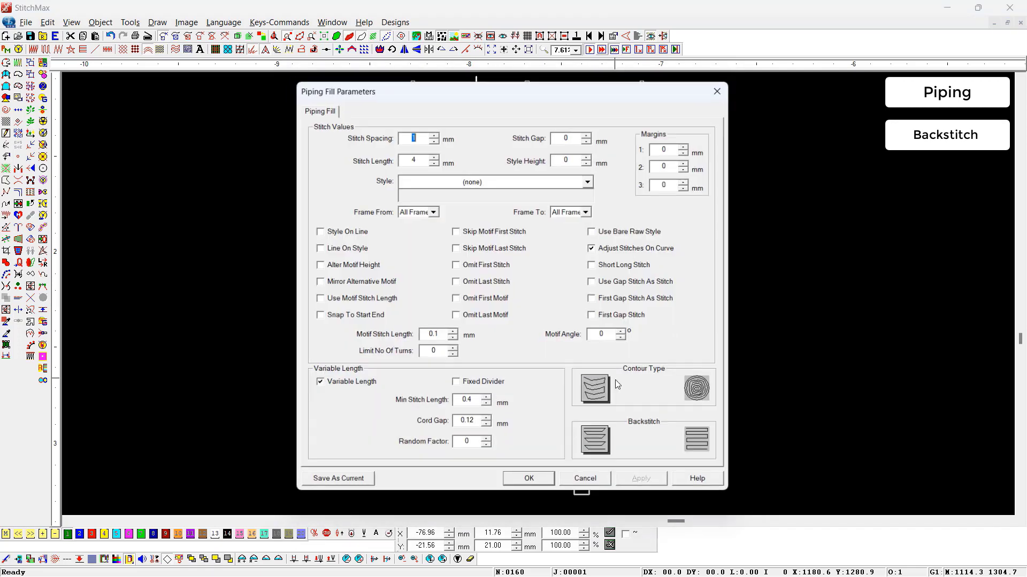
pyautogui.click(530, 484)
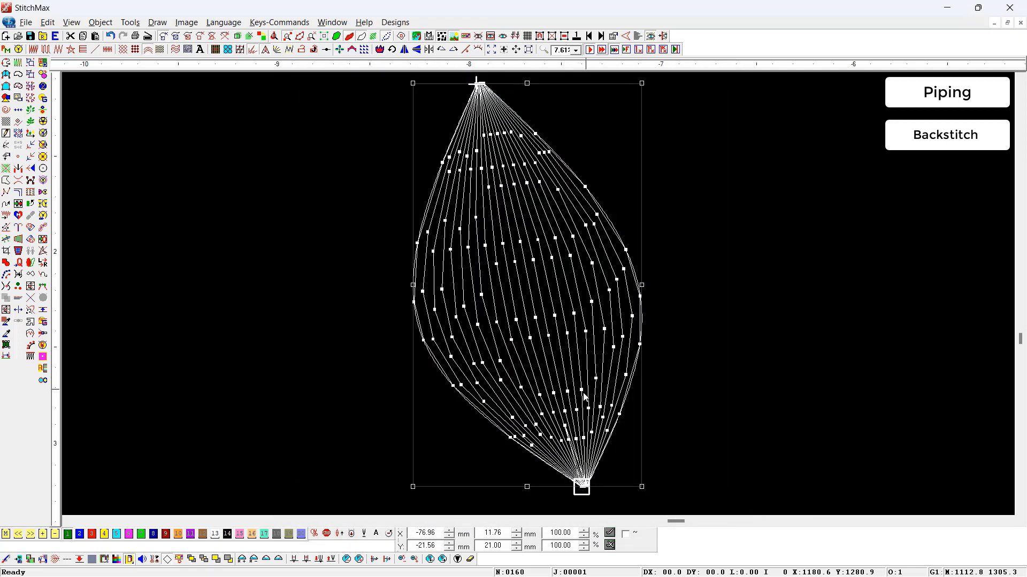
# Step: Reshape the leaf's lower tip by separating its end points into a short, slanted open edge
pyautogui.scroll(-3, 593, 367)
pyautogui.click(588, 357)
pyautogui.moveTo(624, 343); pyautogui.dragTo(545, 367)
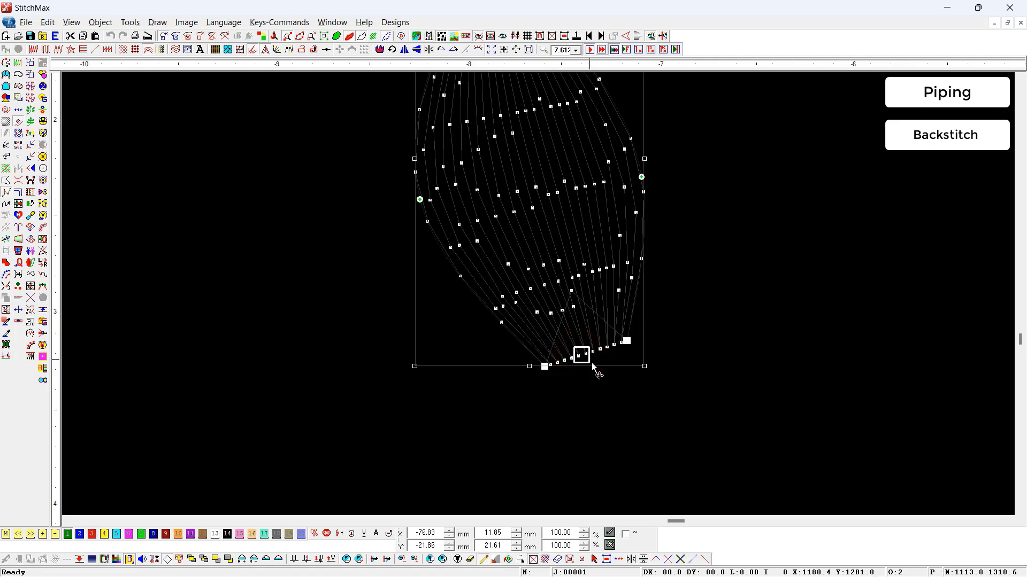
# Step: Change the leaf's piping fill backstitch type to the squared-end parallel line pattern
pyautogui.doubleClick(605, 352)
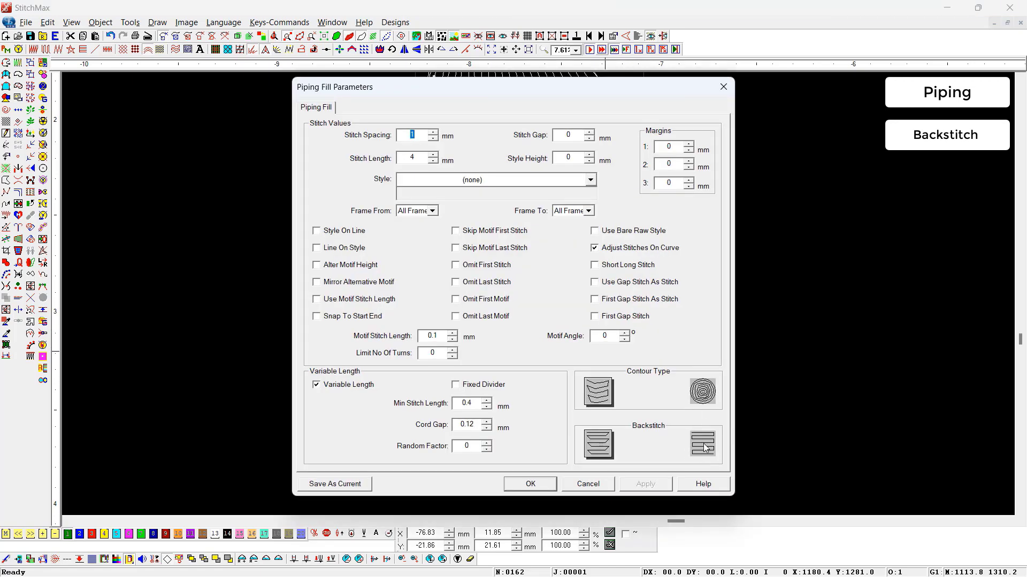
pyautogui.click(704, 444)
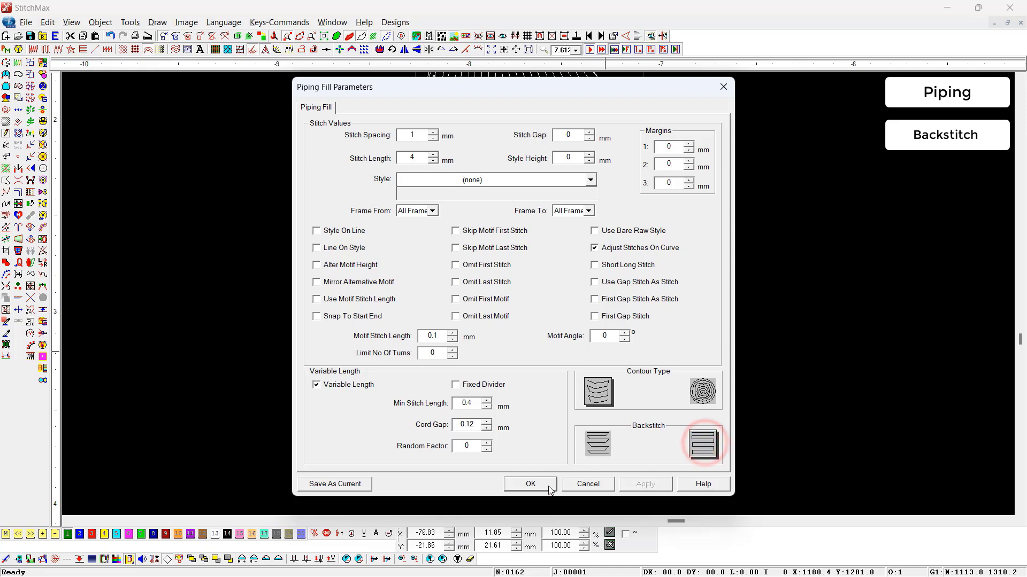
pyautogui.click(529, 484)
# Step: Narrow the leaf's slanted lower edge by moving both of its end points inward
pyautogui.click(536, 310)
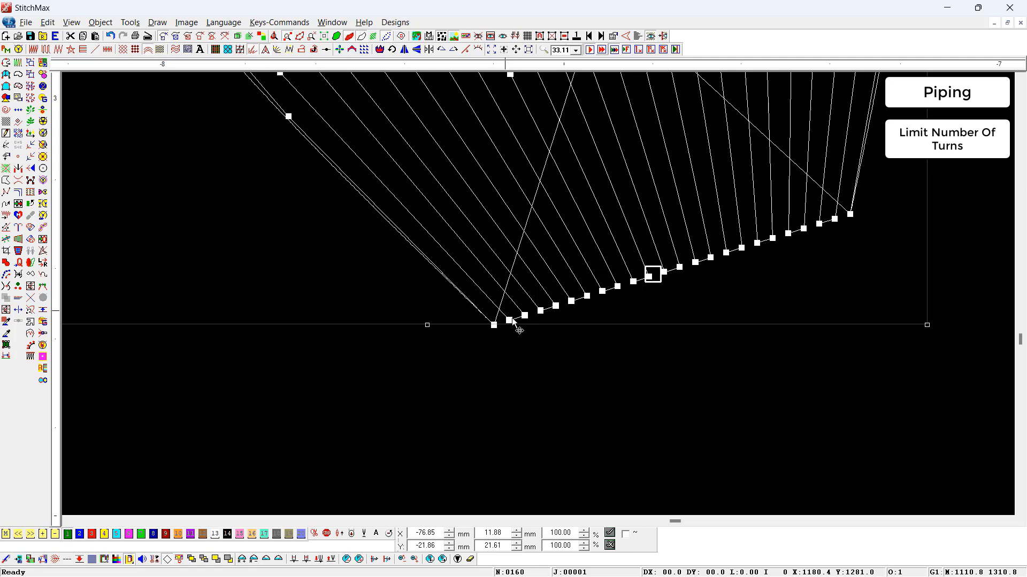
pyautogui.click(512, 318)
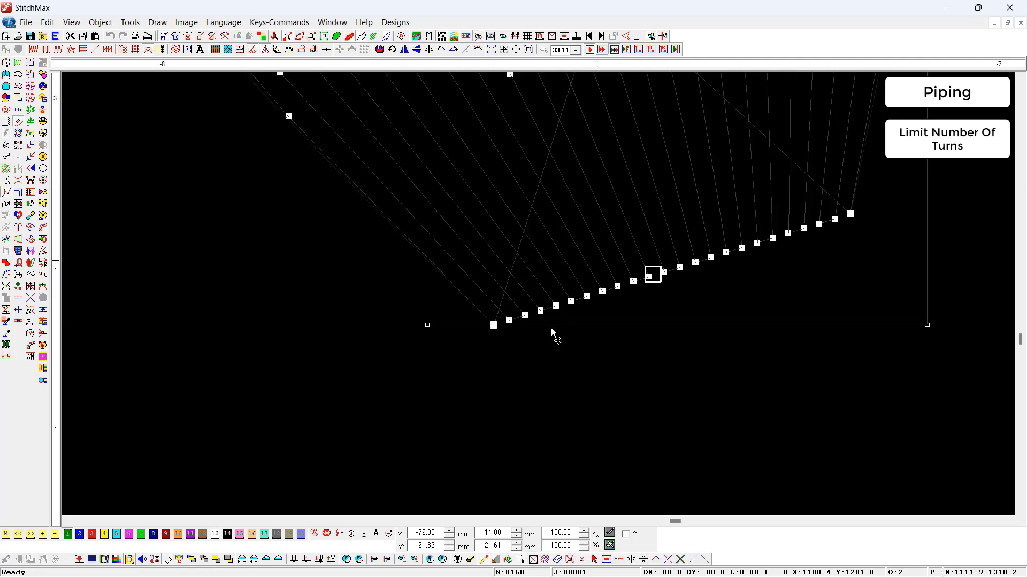
pyautogui.click(496, 327)
pyautogui.click(627, 285)
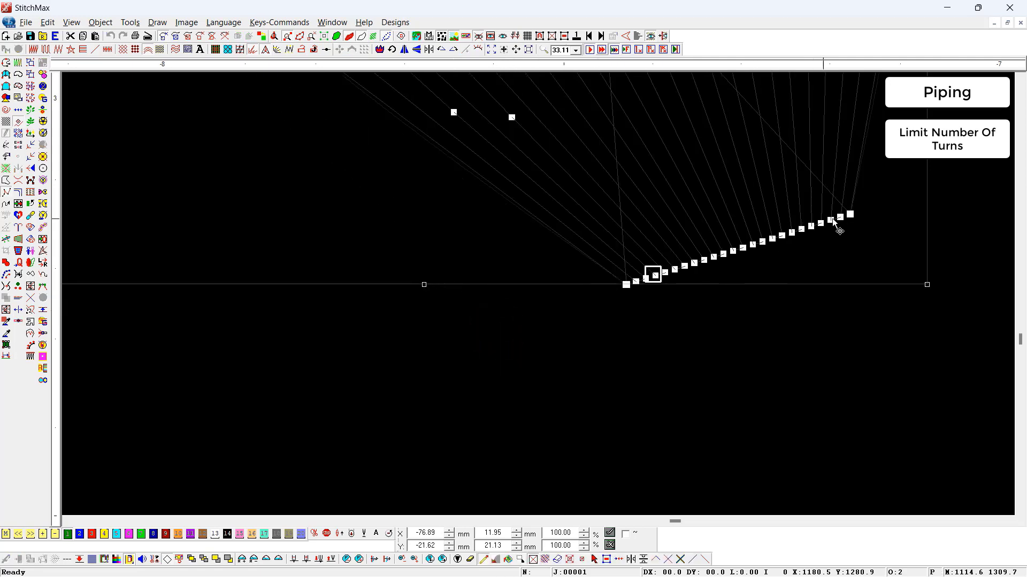
pyautogui.click(849, 215)
pyautogui.click(711, 257)
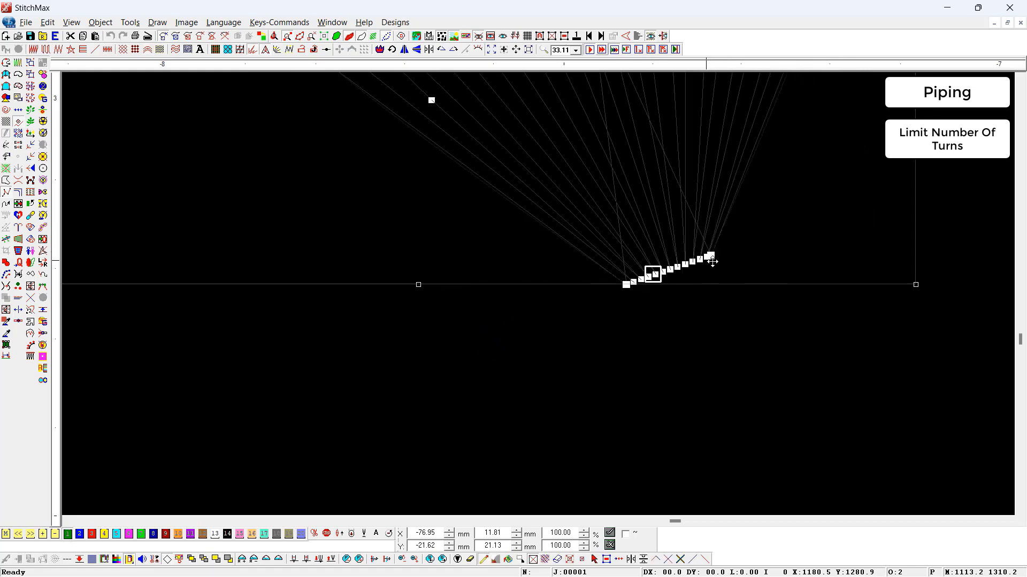
# Step: Set a limit on the number of turns in the leaf's piping fill parameters and apply it
pyautogui.scroll(-1, 671, 298)
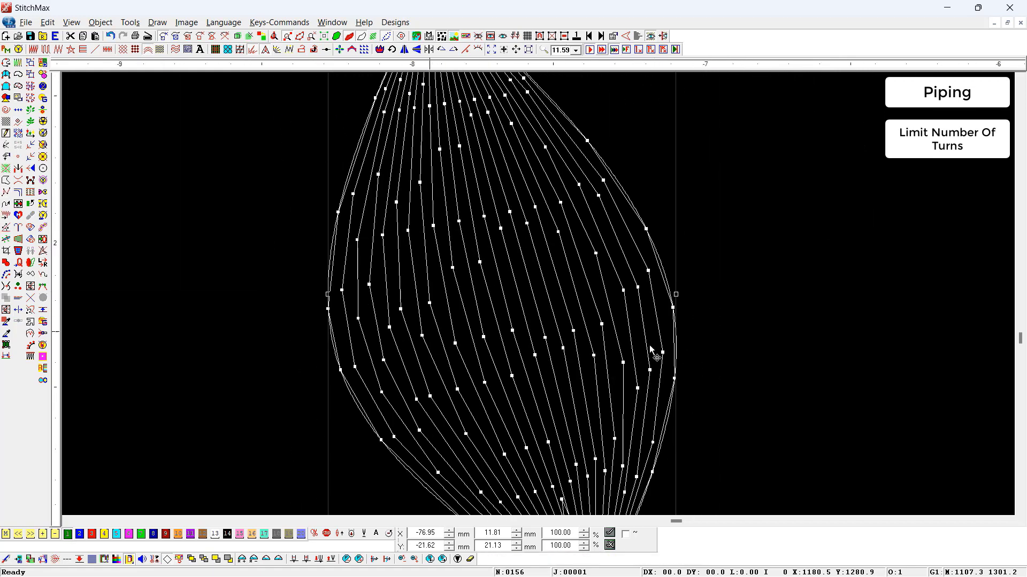
pyautogui.doubleClick(439, 335)
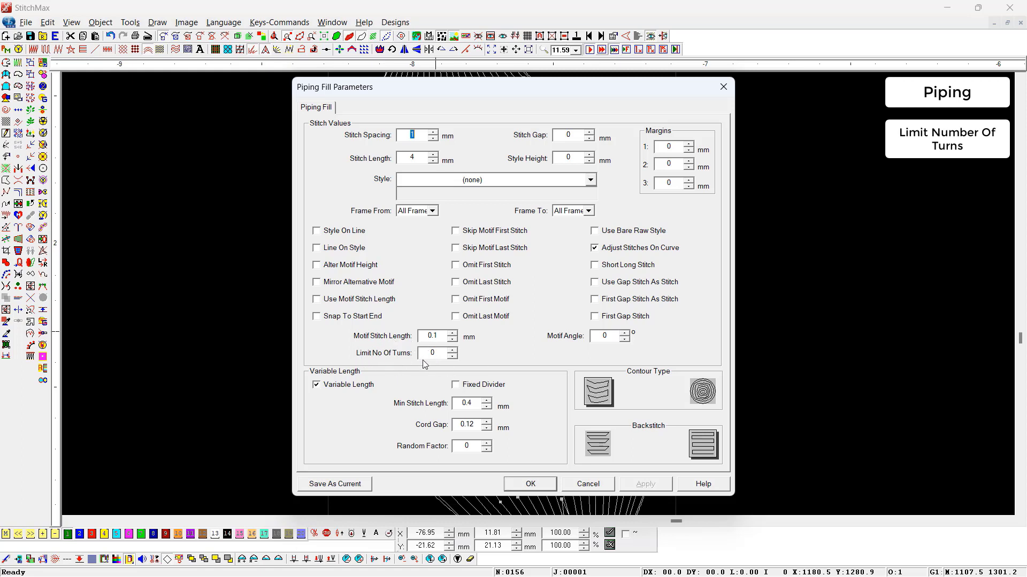
pyautogui.doubleClick(441, 353)
pyautogui.press('Return')
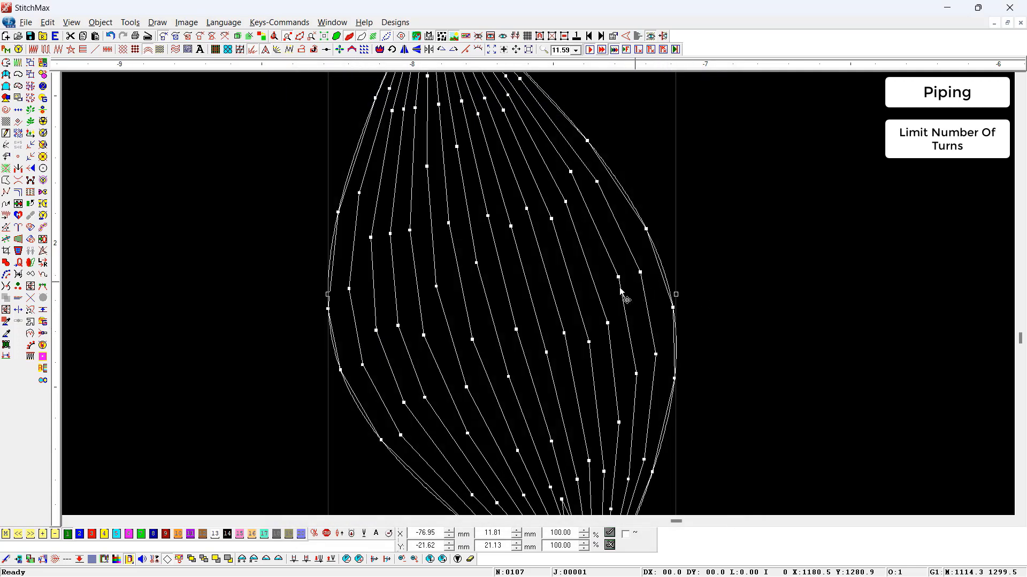